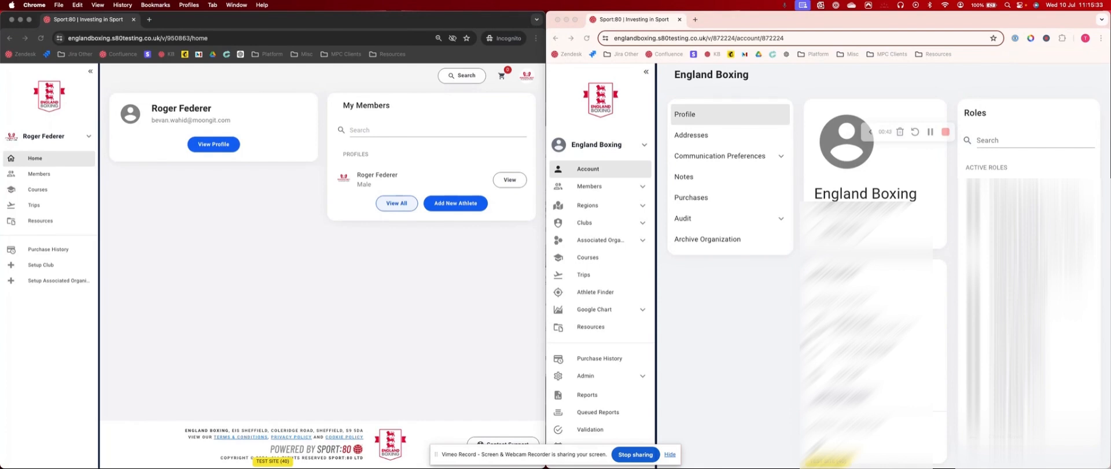
Step: Open the member's profile and start adding a new individual membership
left_click(217, 147)
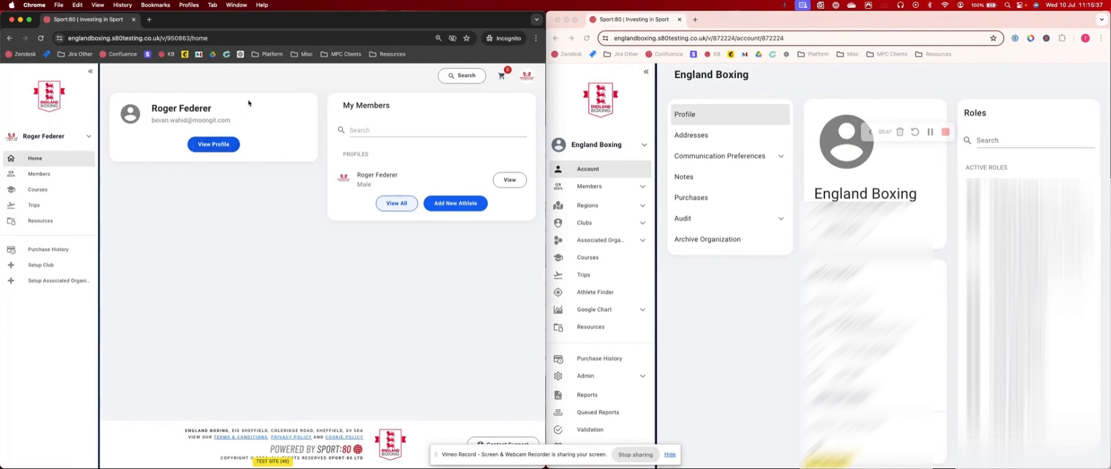
left_click(213, 146)
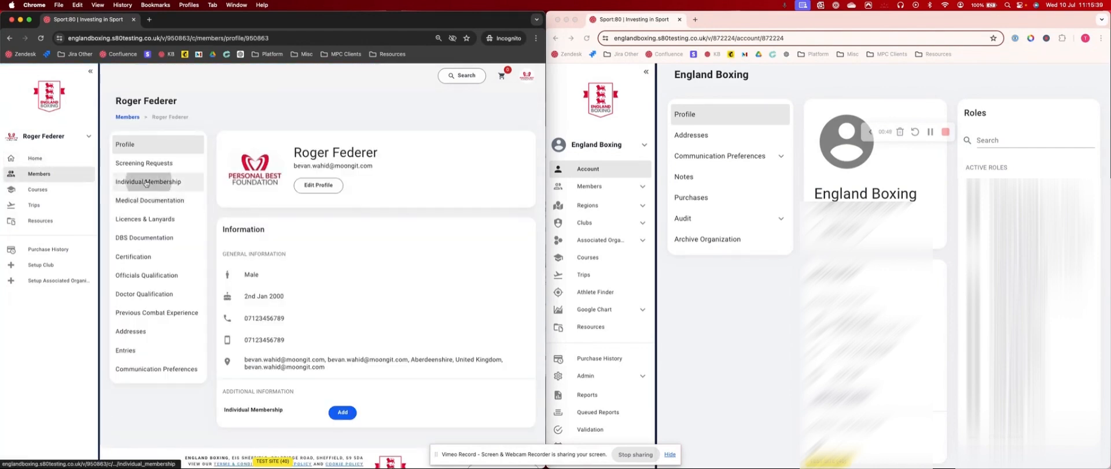
left_click(148, 181)
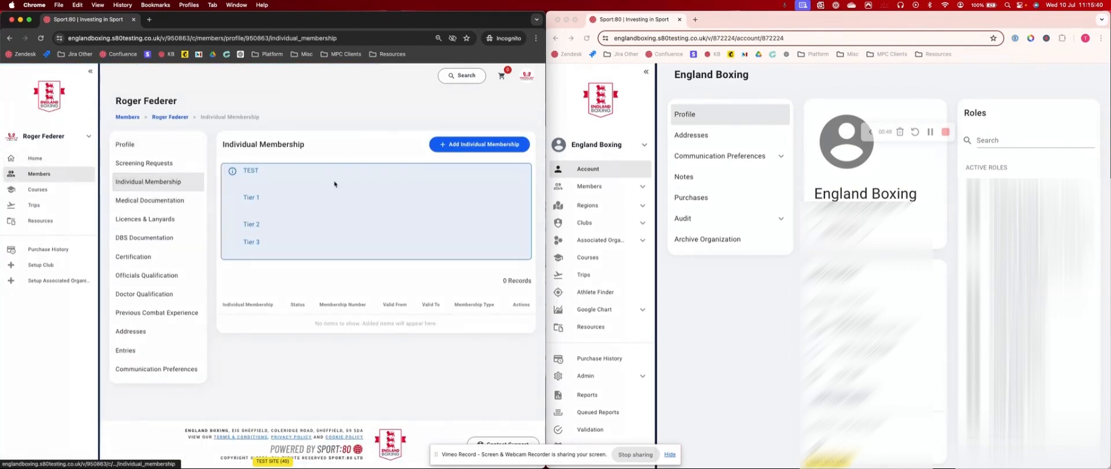
left_click(446, 146)
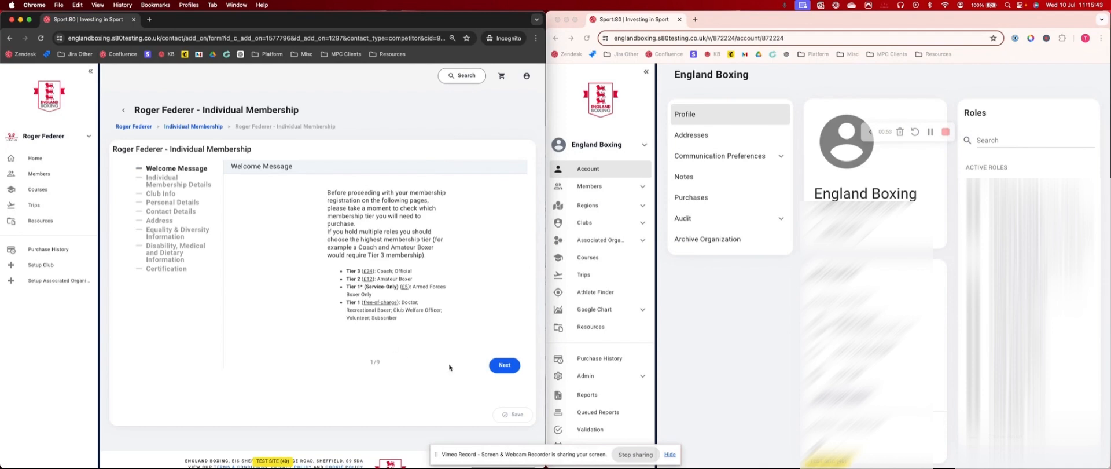
Step: Proceed past the welcome message and choose Tier 3 Member as the membership type, keeping one-time payment
left_click(503, 365)
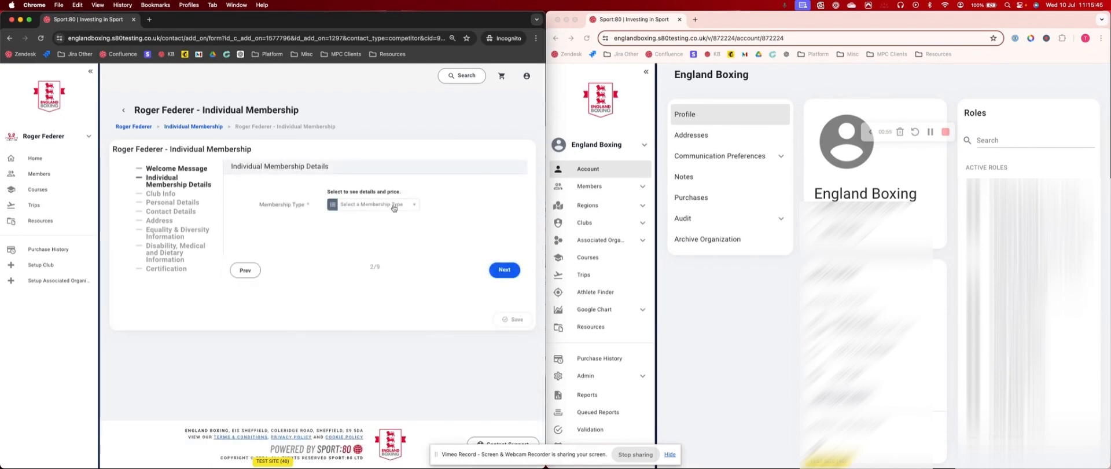
left_click(393, 206)
left_click(373, 230)
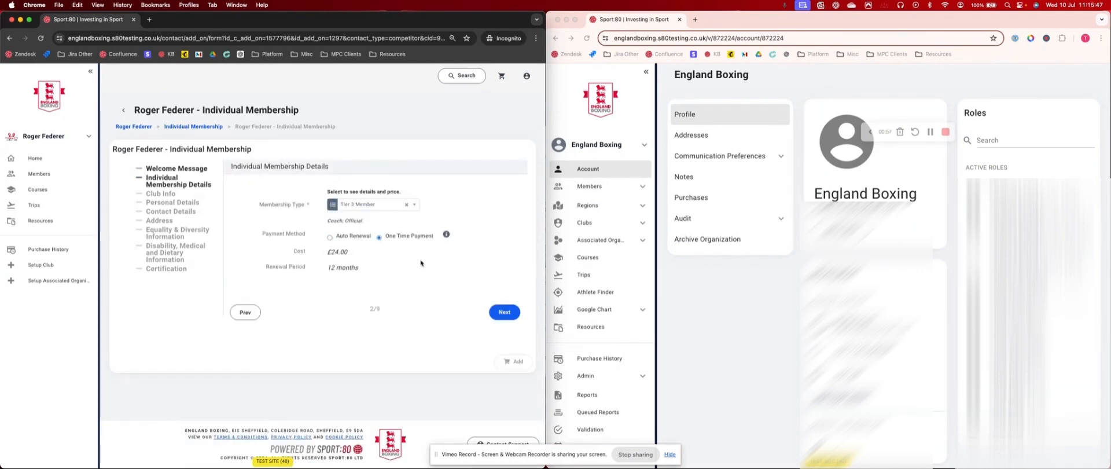
left_click(504, 312)
Step: Select .Gillingham Golden gloves as the member's primary club and continue the membership form
left_click(364, 228)
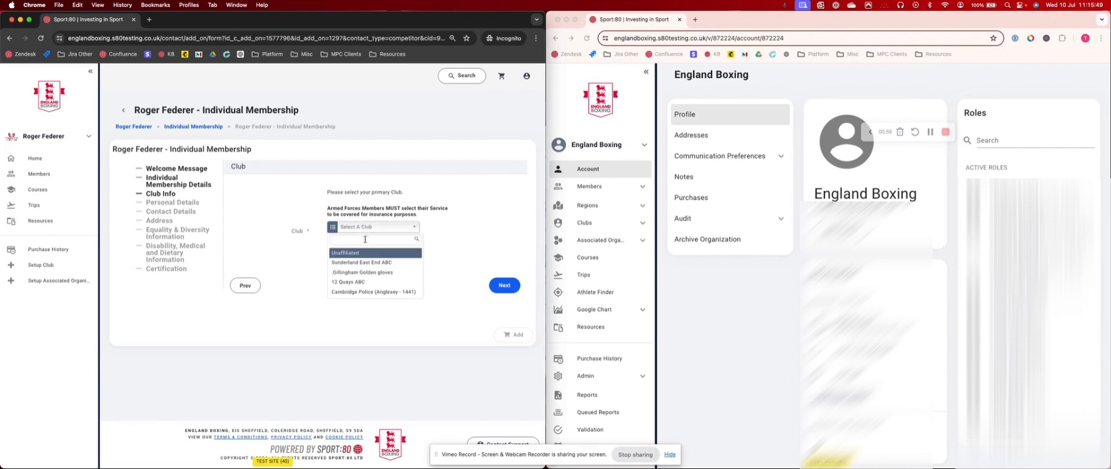
left_click(373, 273)
left_click(499, 285)
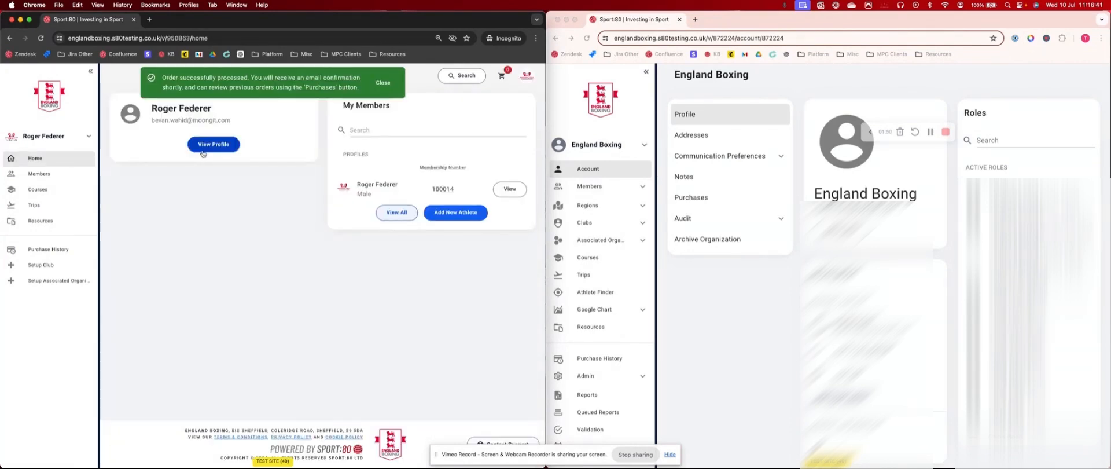
Step: Open the member's Tier 3 individual membership from the profile and read its club affiliation and transfer instructions
left_click(202, 151)
left_click(148, 181)
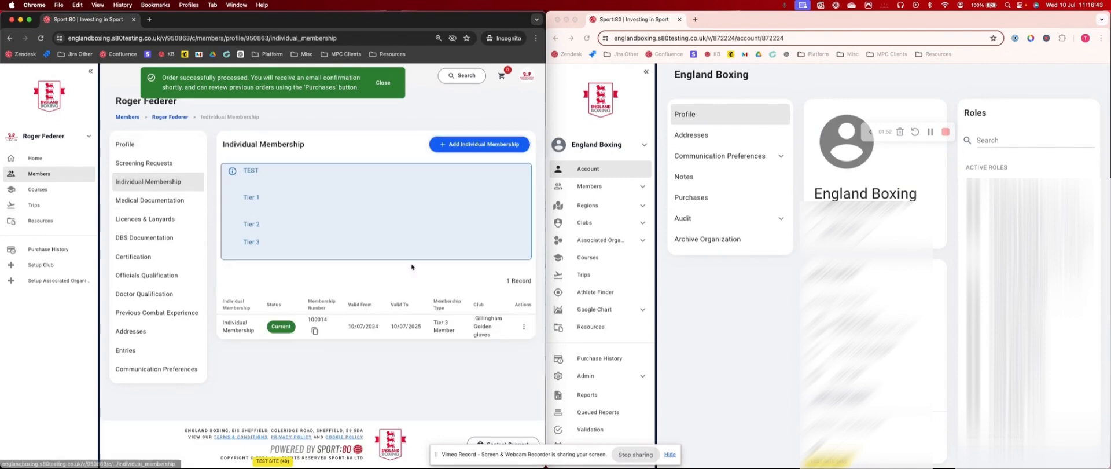
left_click(398, 336)
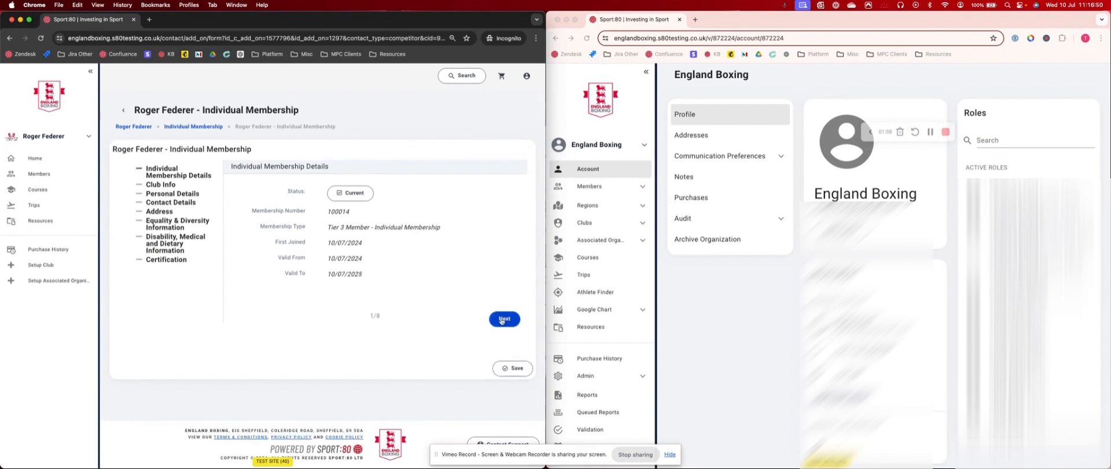
left_click(503, 318)
left_click_drag(327, 224, 404, 230)
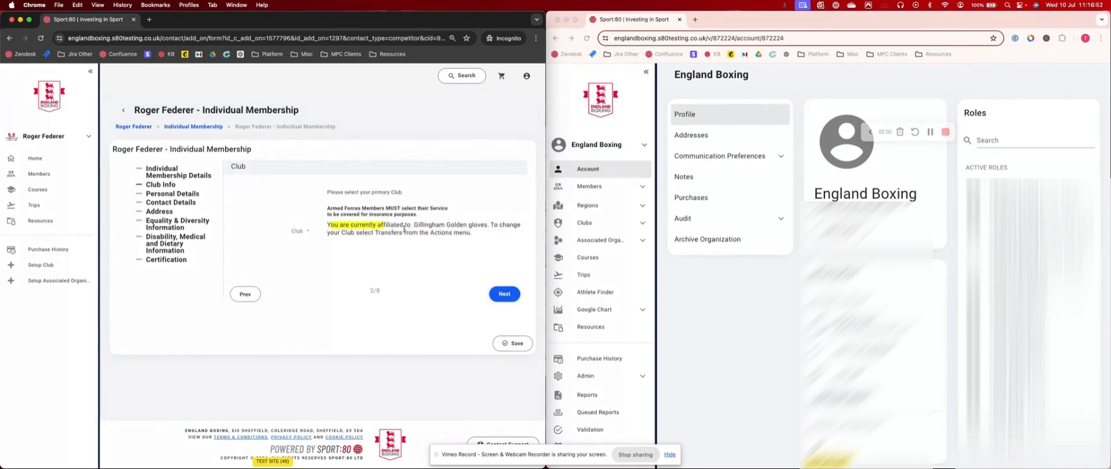
left_click(377, 251)
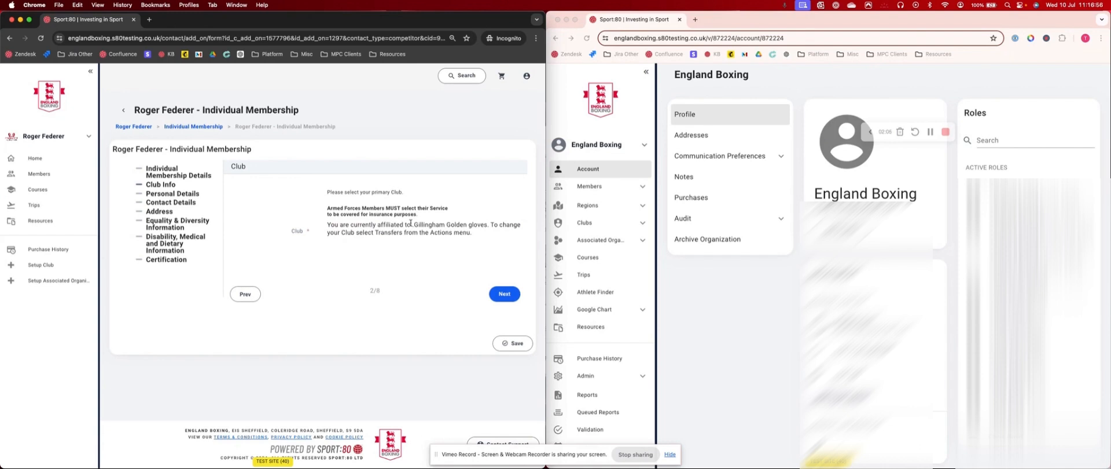
left_click_drag(331, 233, 428, 232)
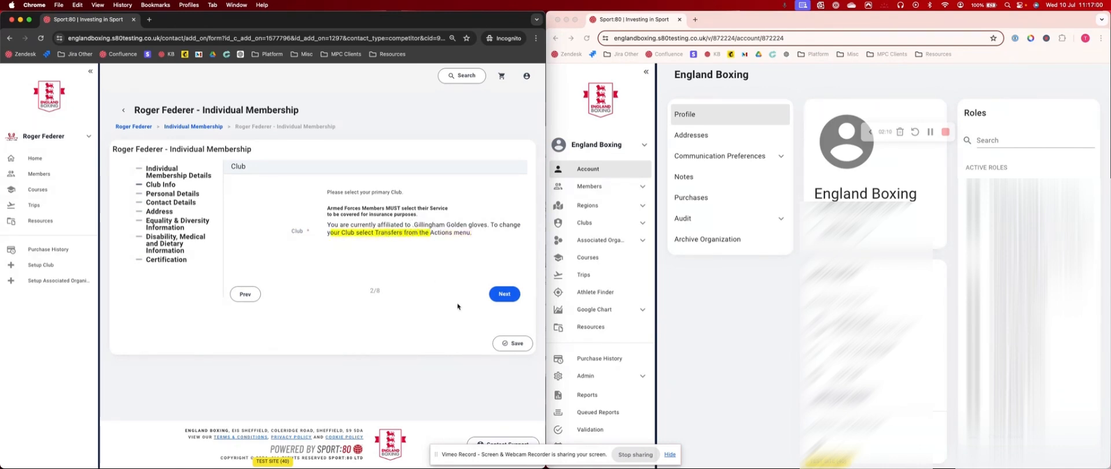
Step: Return to the individual membership list and open the transfers of the Tier 3 membership
left_click(196, 127)
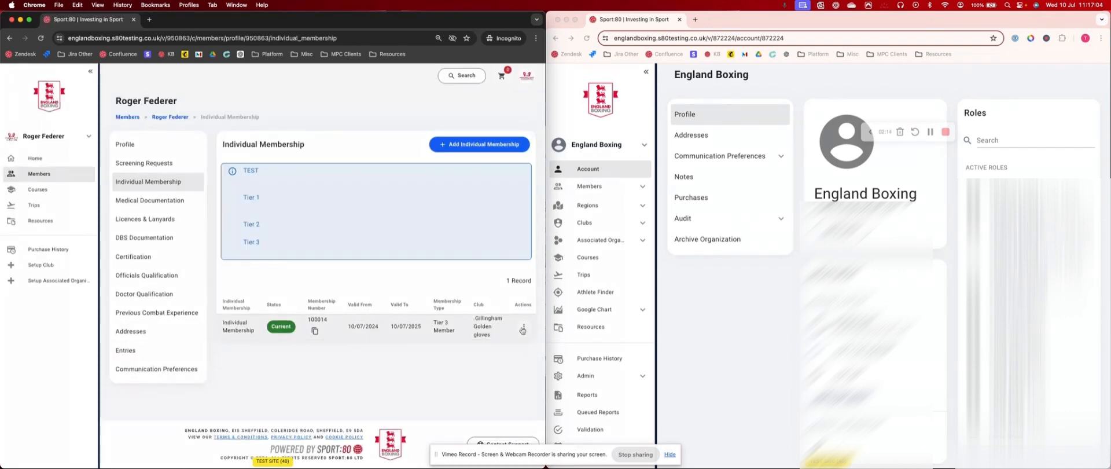
left_click(523, 326)
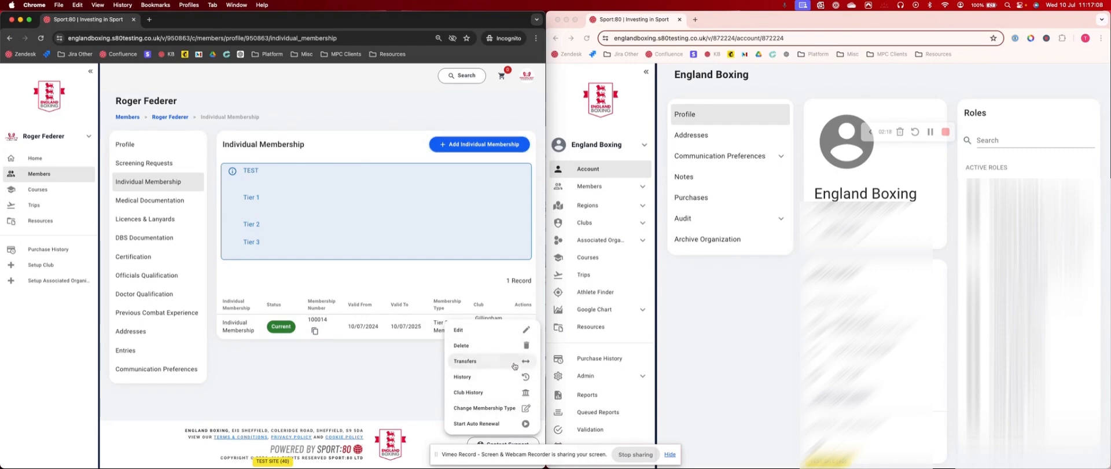
left_click(466, 360)
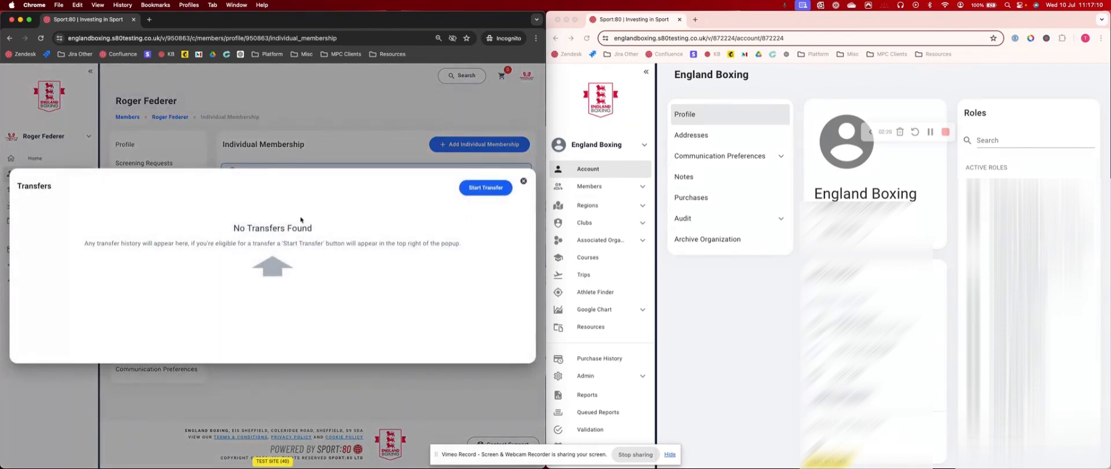
left_click_drag(233, 227, 290, 229)
left_click(424, 229)
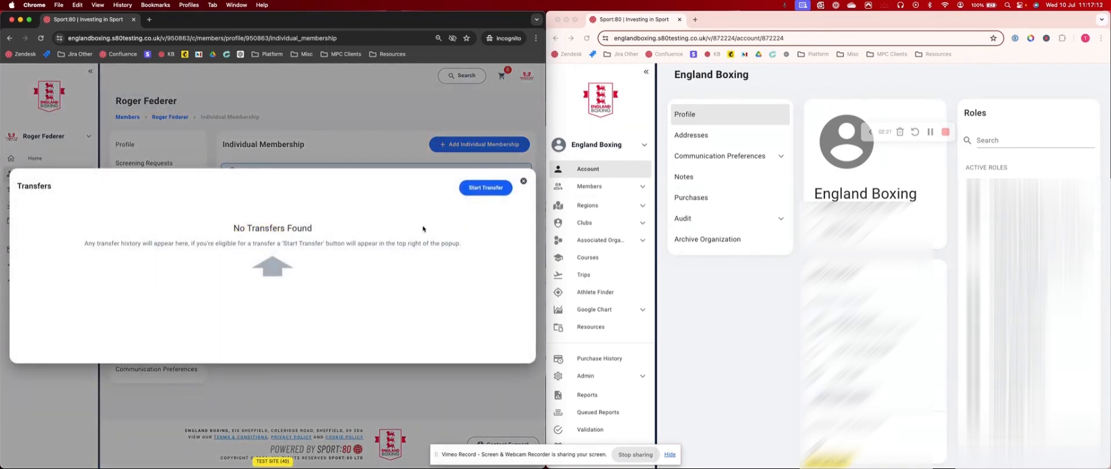
Step: Start a transfer with Sunderland East End ABC as the new club and submit the request
left_click(491, 189)
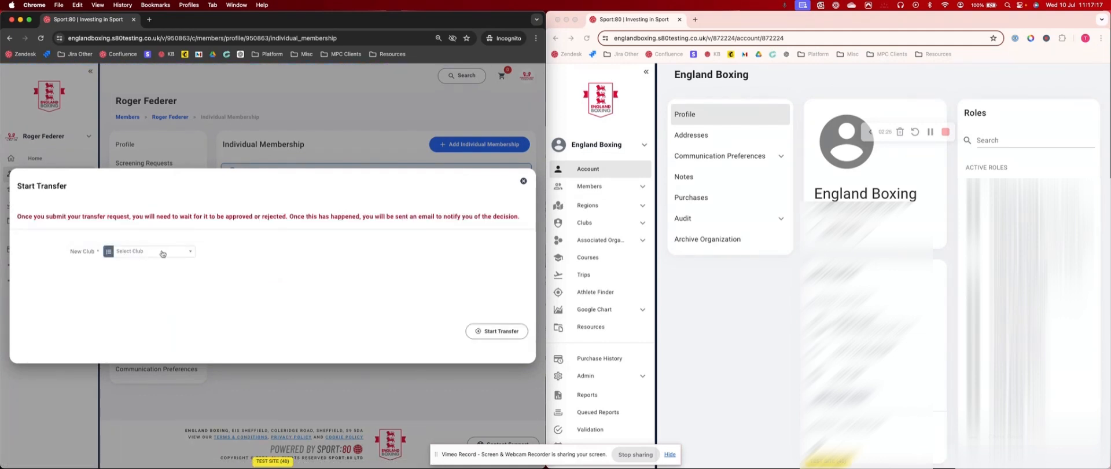
left_click(162, 252)
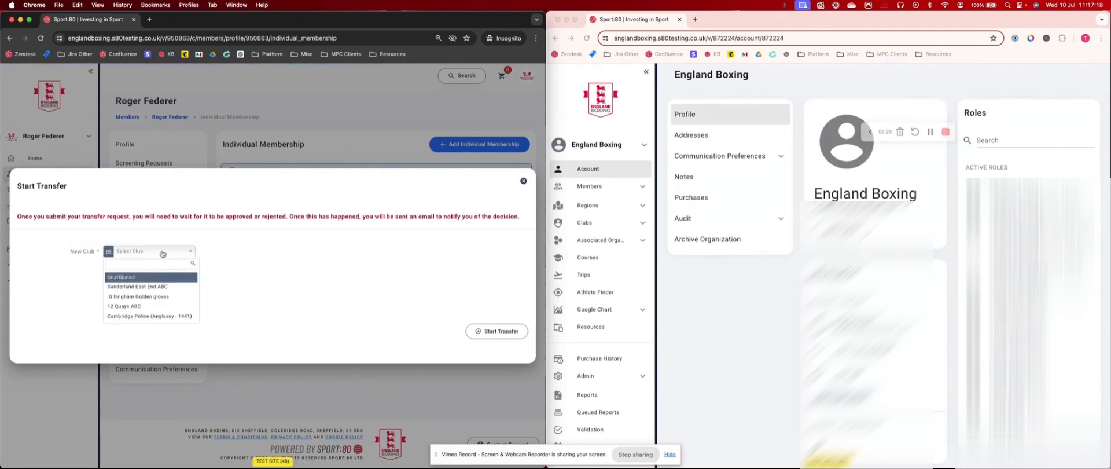
left_click(152, 287)
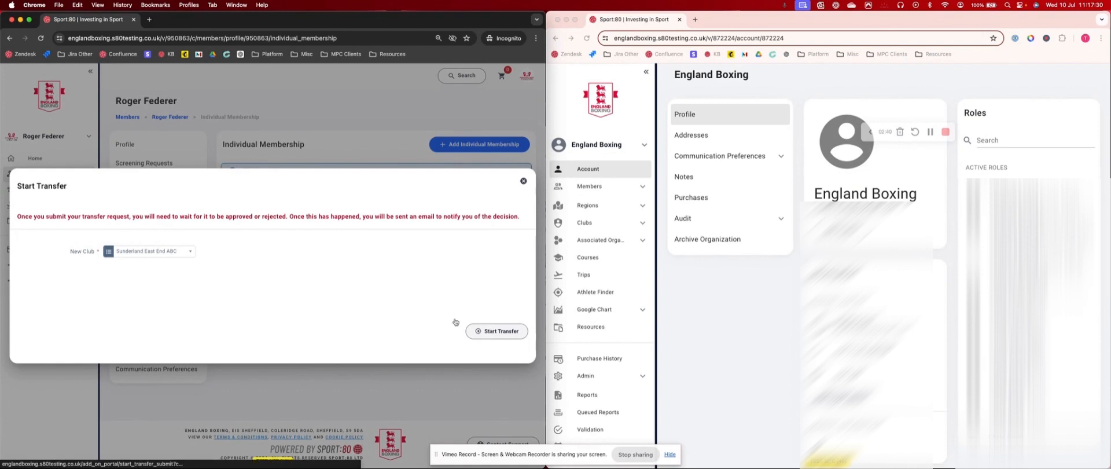
left_click_drag(203, 217, 328, 221)
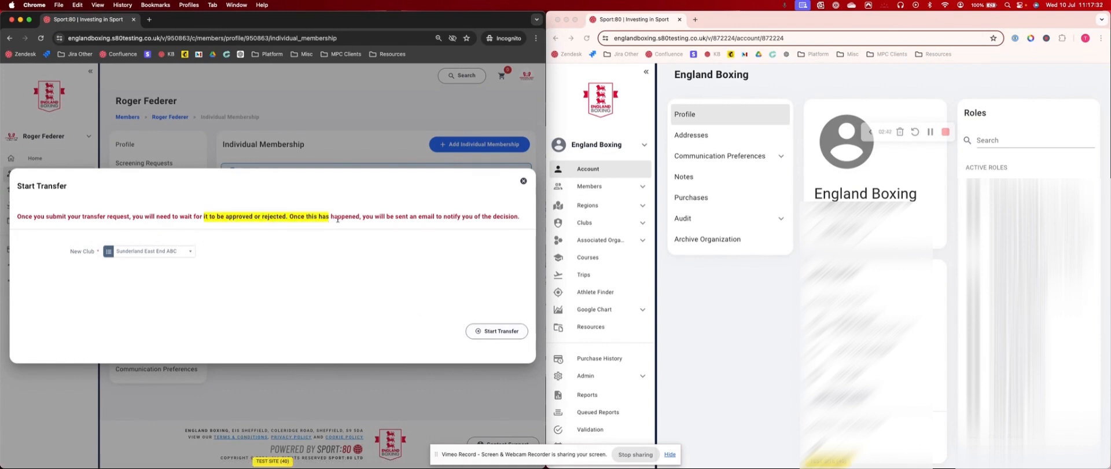
left_click(338, 219)
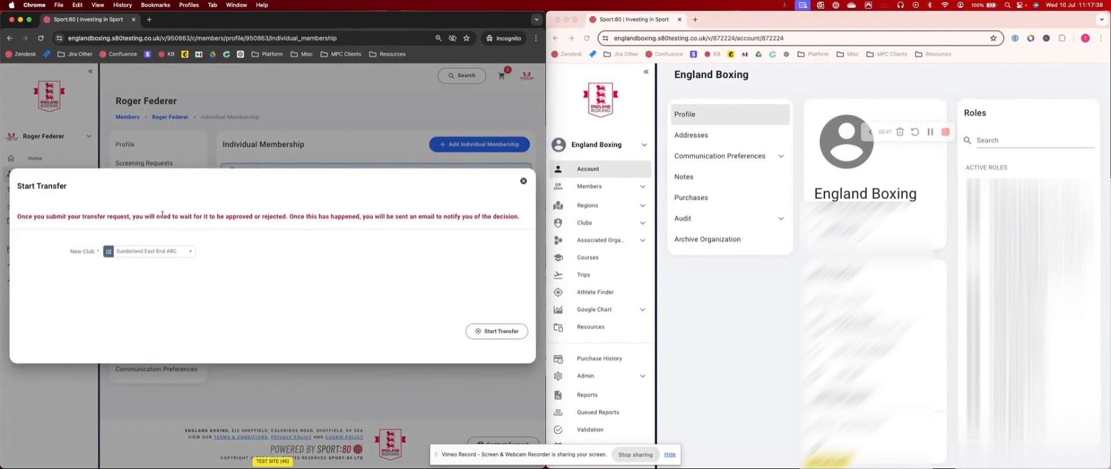
left_click(486, 333)
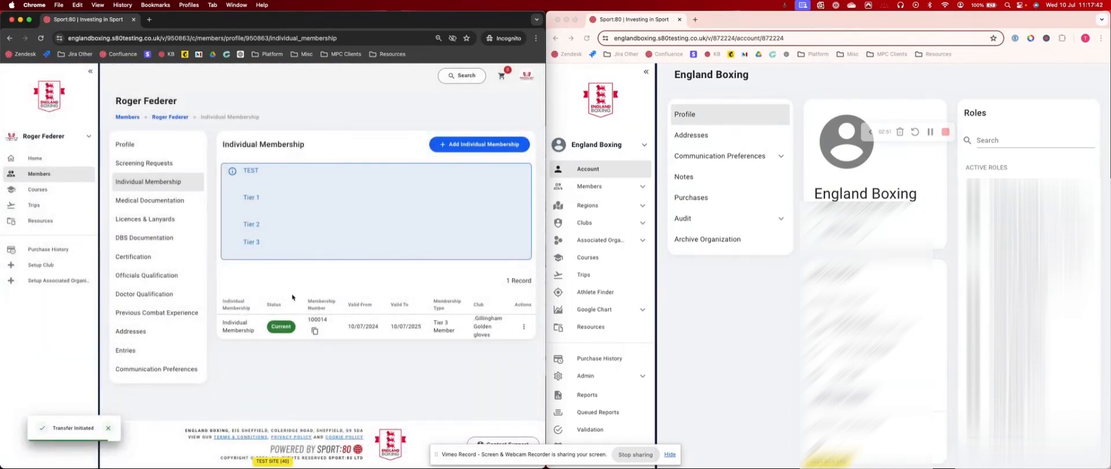
Step: Reload the individual memberships and review the transfer request's clubs and approval status
left_click(172, 206)
left_click(169, 183)
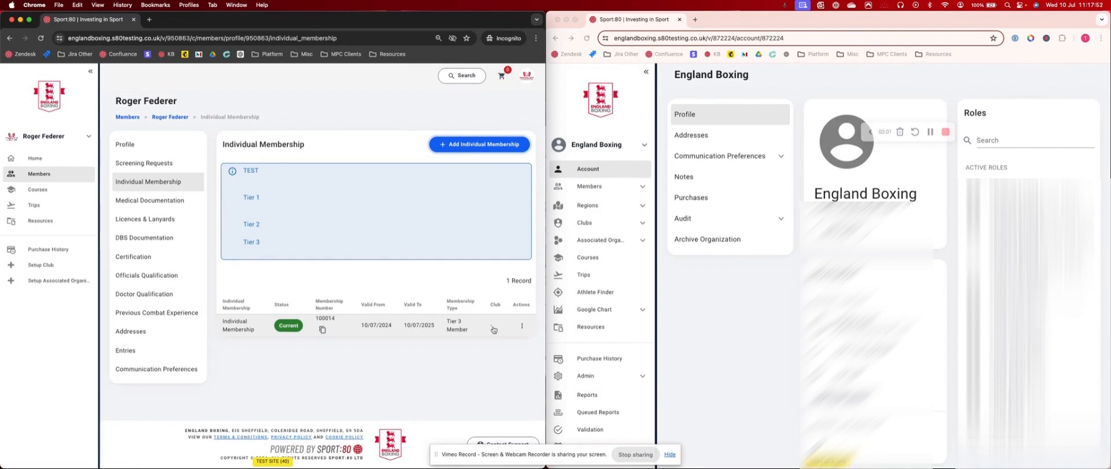
left_click(522, 326)
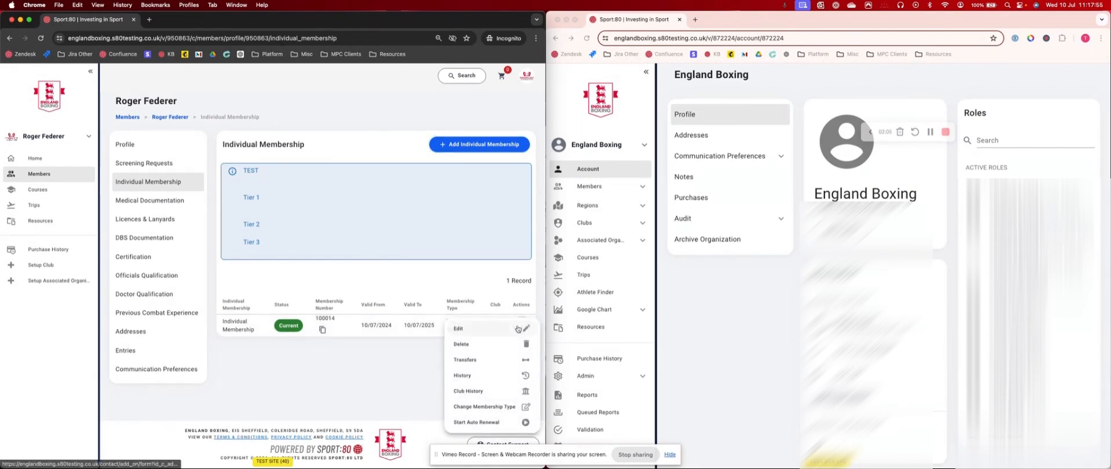
left_click(496, 361)
left_click_drag(36, 227, 203, 226)
left_click_drag(84, 226, 138, 227)
left_click_drag(211, 226, 242, 224)
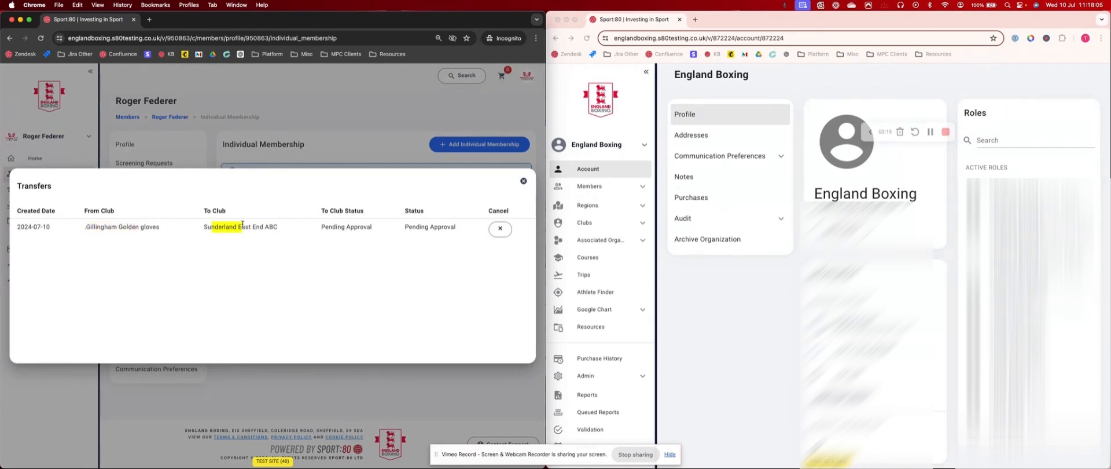
left_click_drag(344, 228, 311, 229)
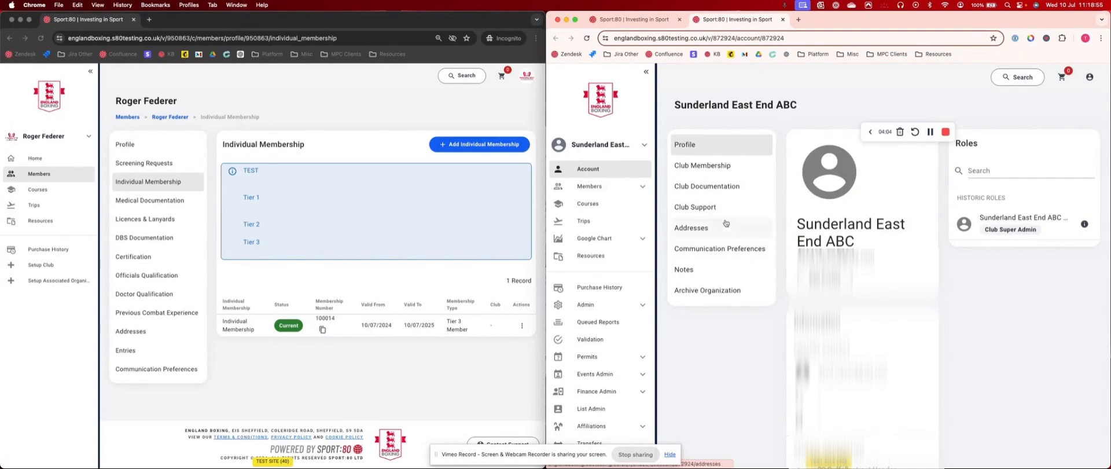
Step: Check the available accounts and England Boxing's active transfers, and return to the Sunderland East End ABC account
left_click(622, 149)
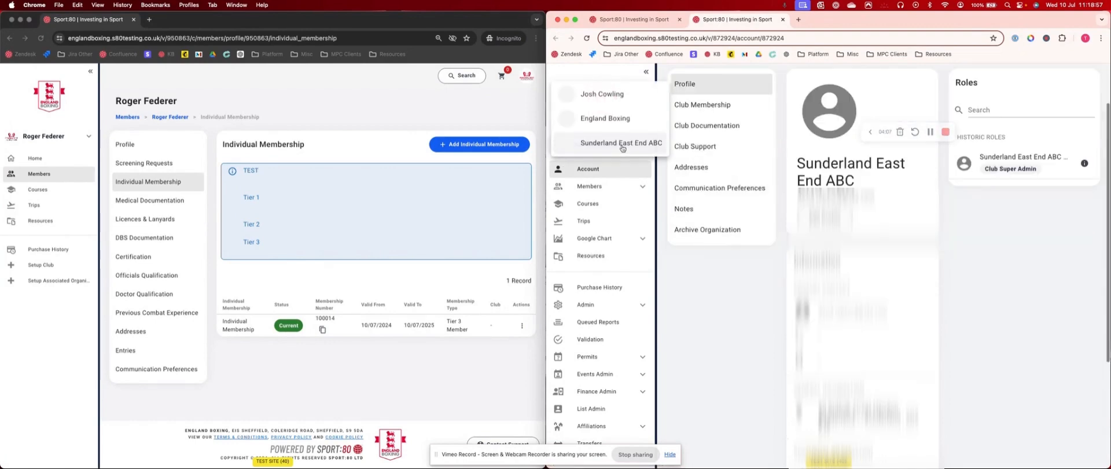
left_click(640, 115)
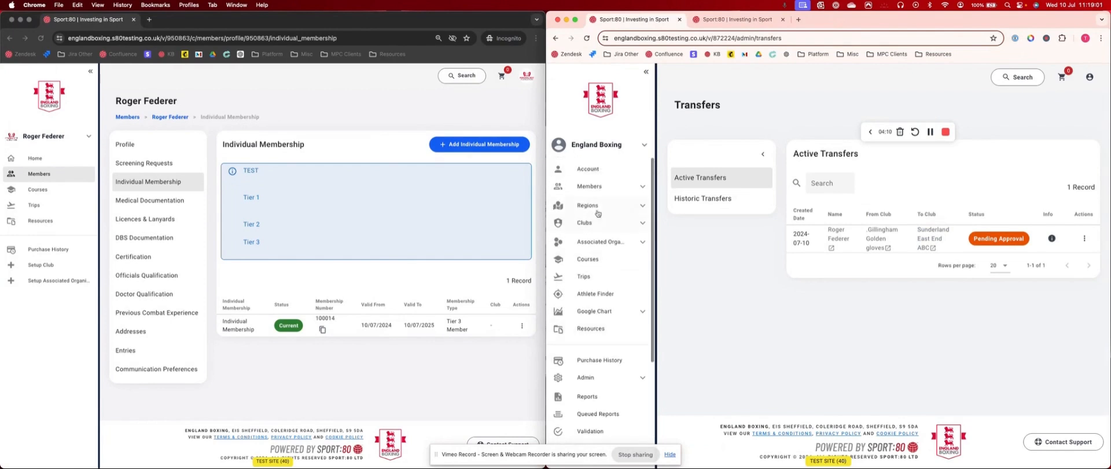
left_click(726, 22)
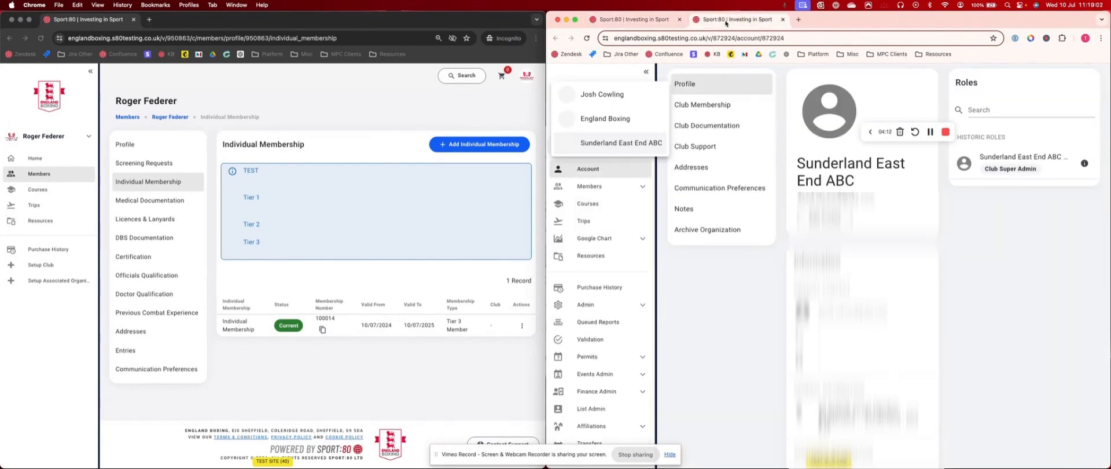
left_click(683, 307)
Step: Open Sunderland East End ABC's active transfers and view the approval stage details of the member's transfer request
scroll(730, 205, "up", 2)
scroll(602, 272, "down", 2)
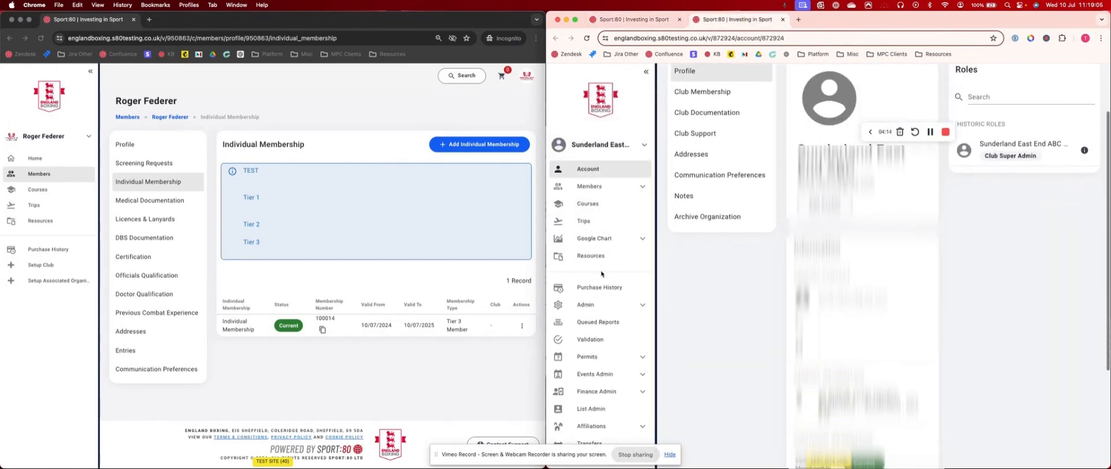
left_click_drag(536, 454, 319, 454)
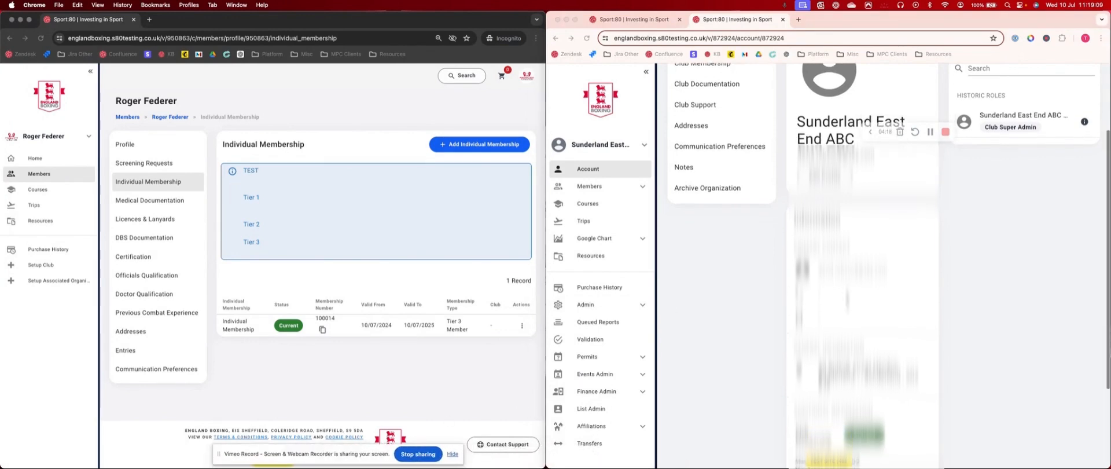
scroll(717, 173, "up", 3)
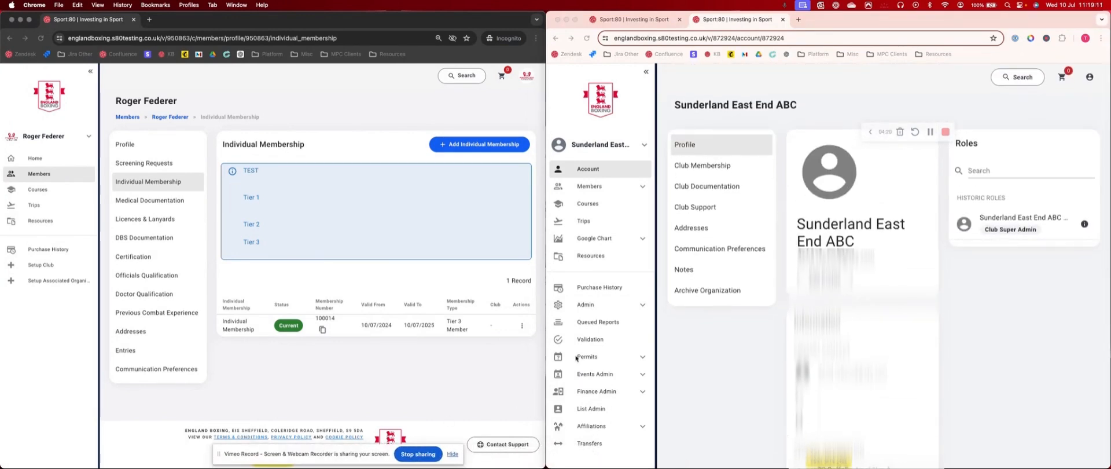
left_click(590, 445)
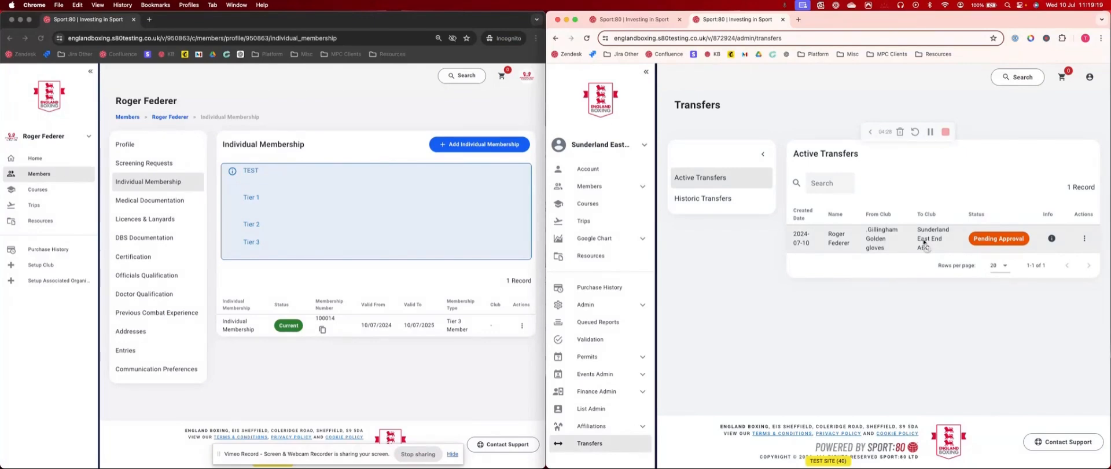
left_click(1051, 242)
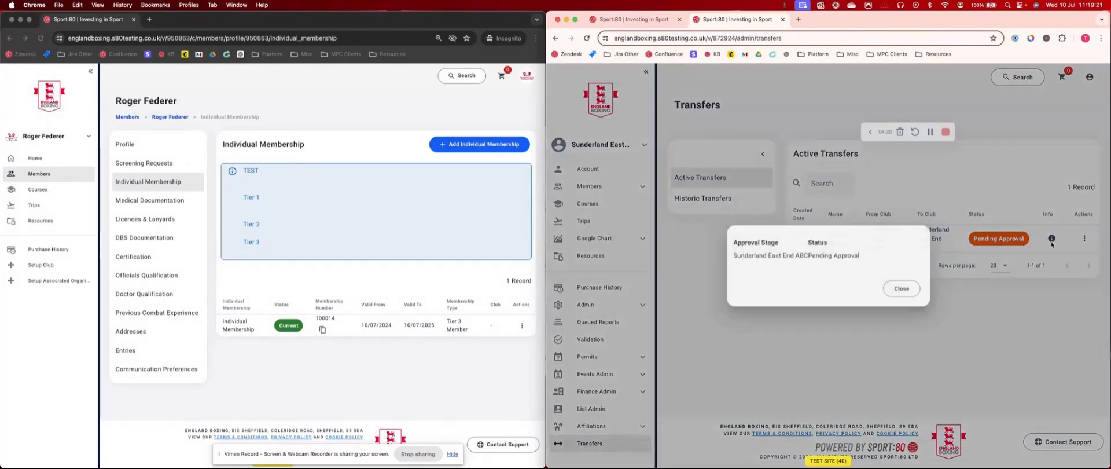
Step: Close the approval stage details and approve the member's pending transfer to Sunderland East End ABC
left_click(905, 290)
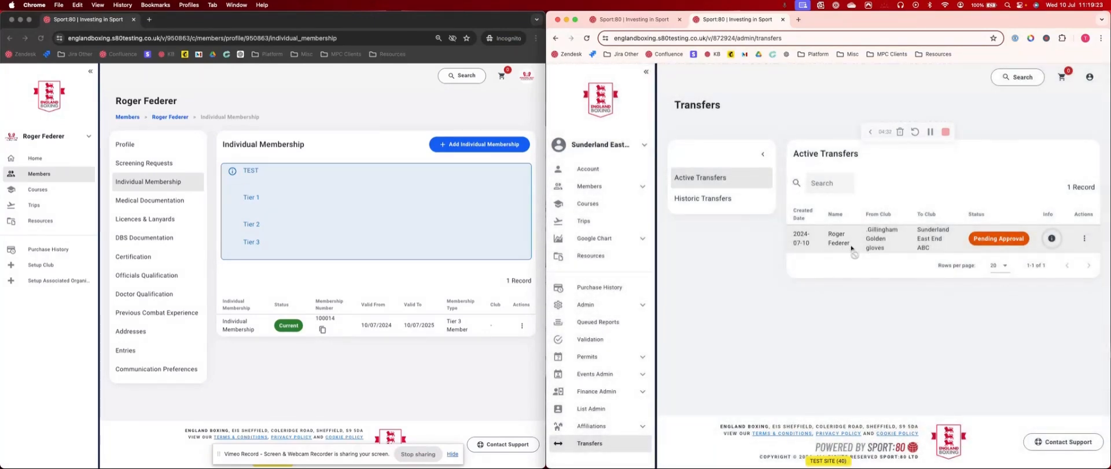
left_click(1083, 237)
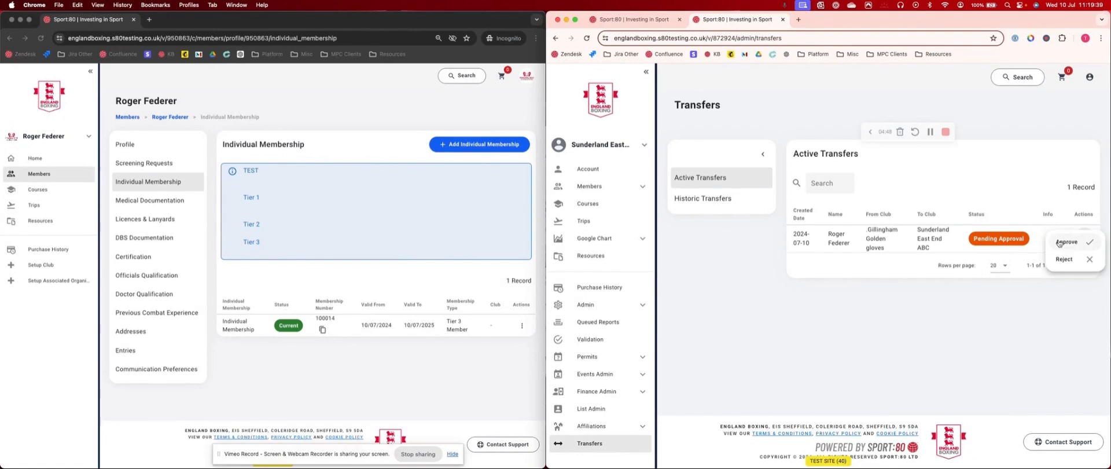
left_click(1059, 243)
left_click(894, 286)
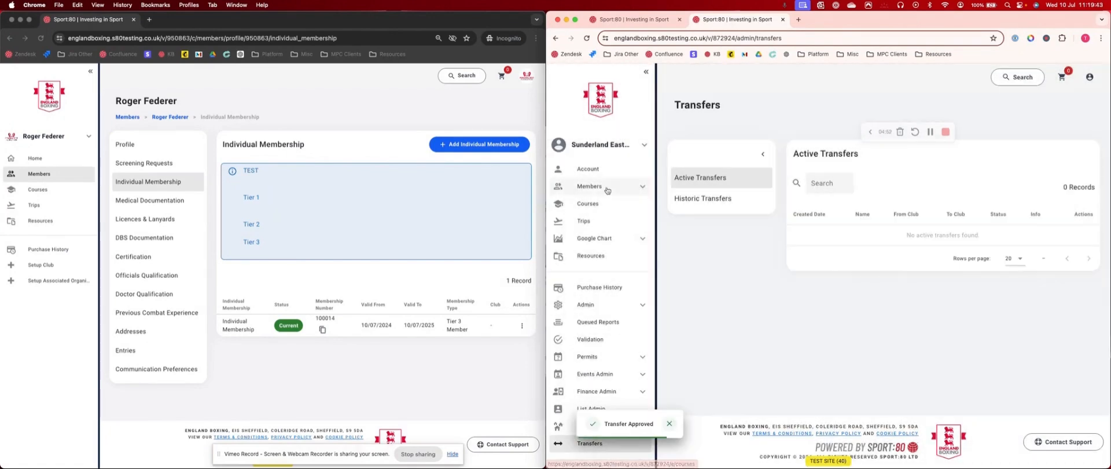
Step: Open the member's email history from England Boxing's member list and read the latest transfer approval email
left_click(605, 188)
left_click(593, 225)
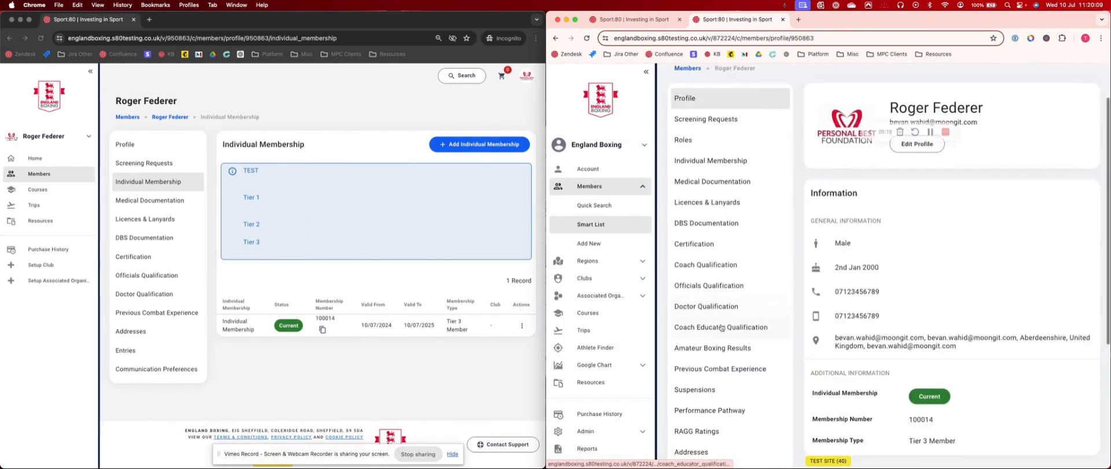
scroll(719, 347, "down", 10)
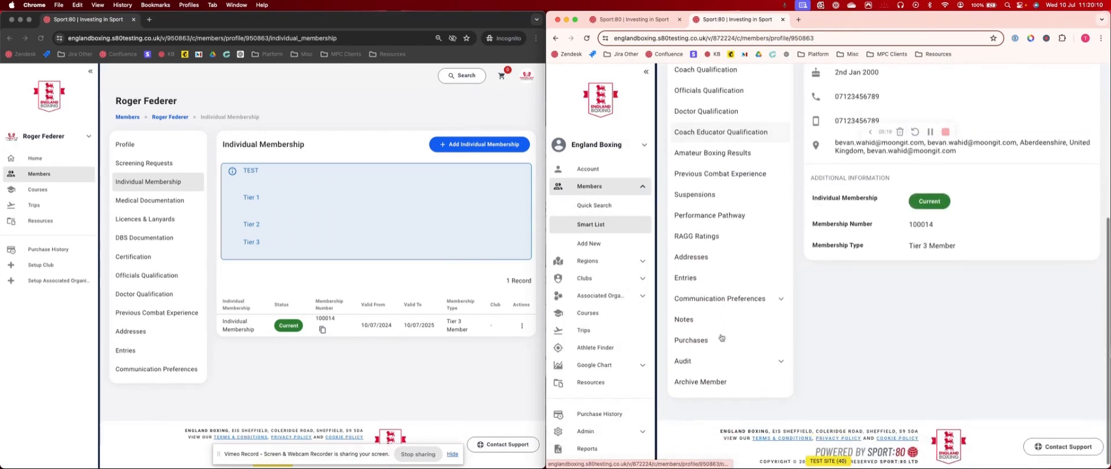
left_click(718, 359)
scroll(718, 360, "down", 3)
left_click(715, 399)
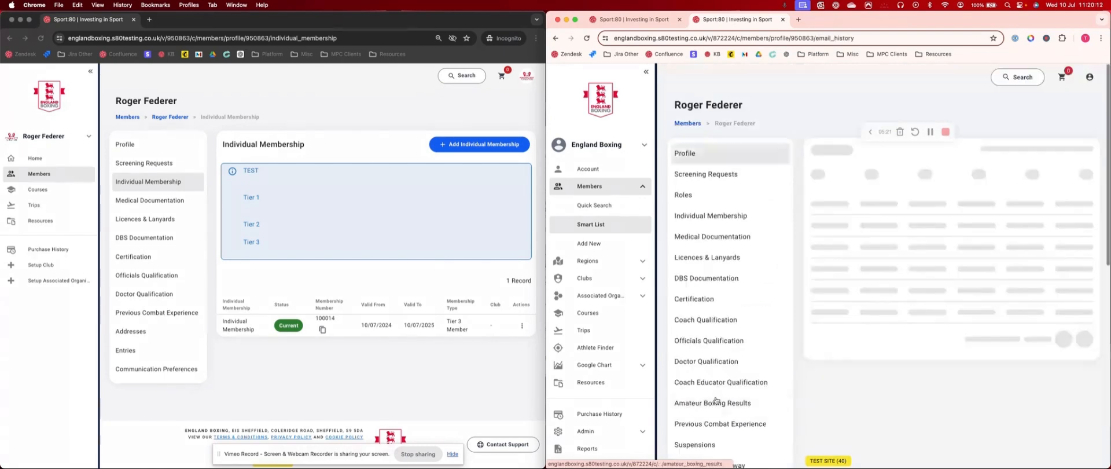
left_click(868, 236)
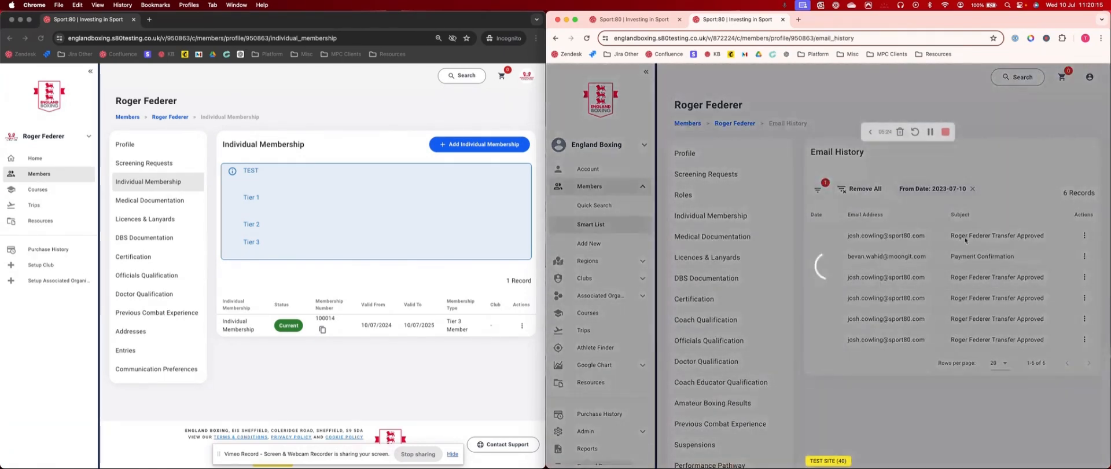
left_click_drag(619, 164, 678, 188)
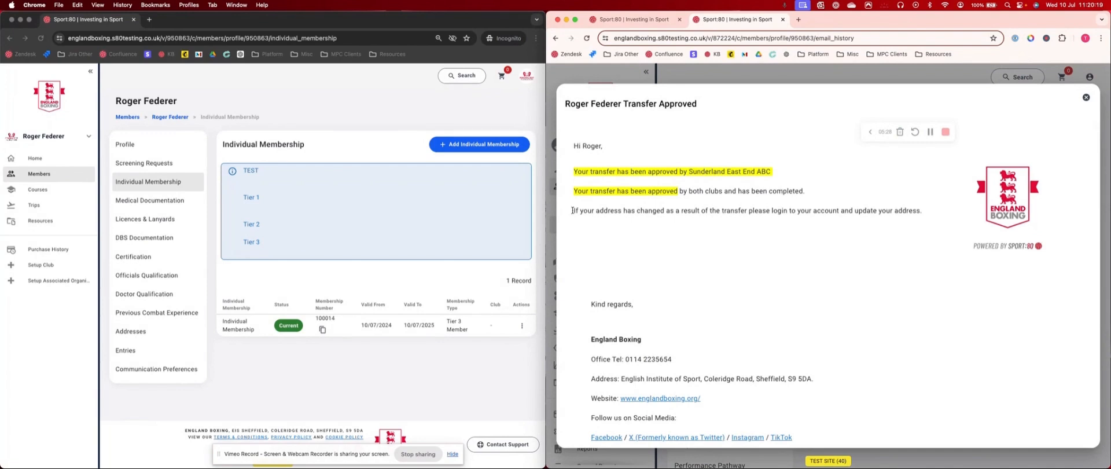
Step: Reload the member's own individual memberships and review the club approval status in the membership's transfers
left_click(40, 39)
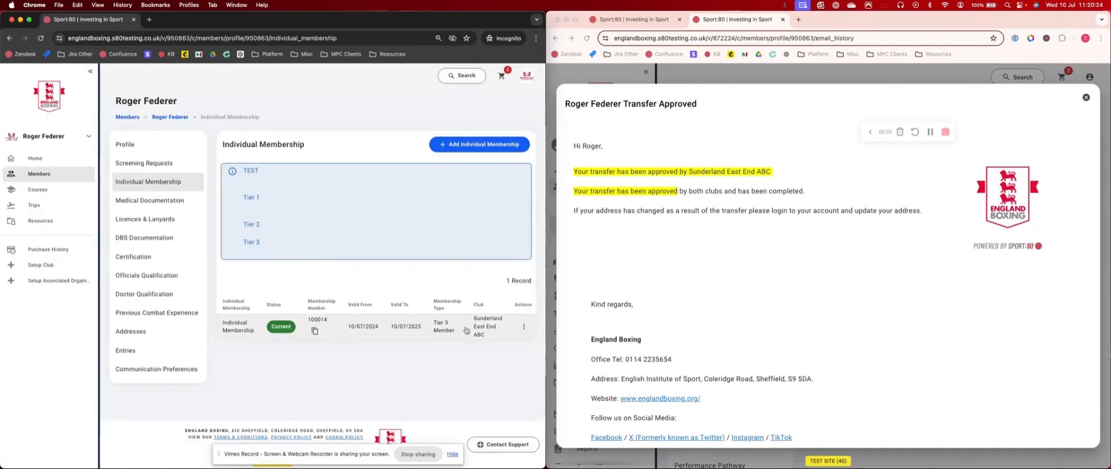
left_click(524, 326)
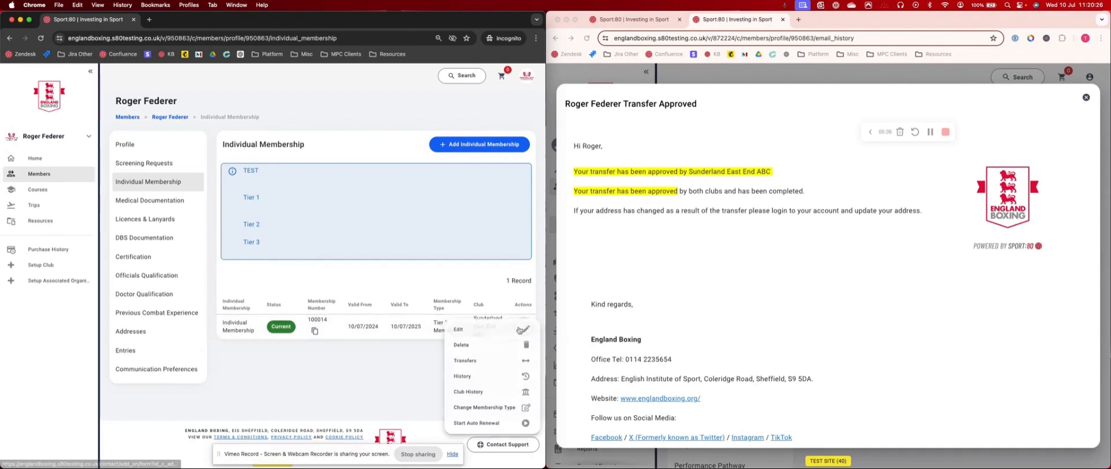
left_click(469, 361)
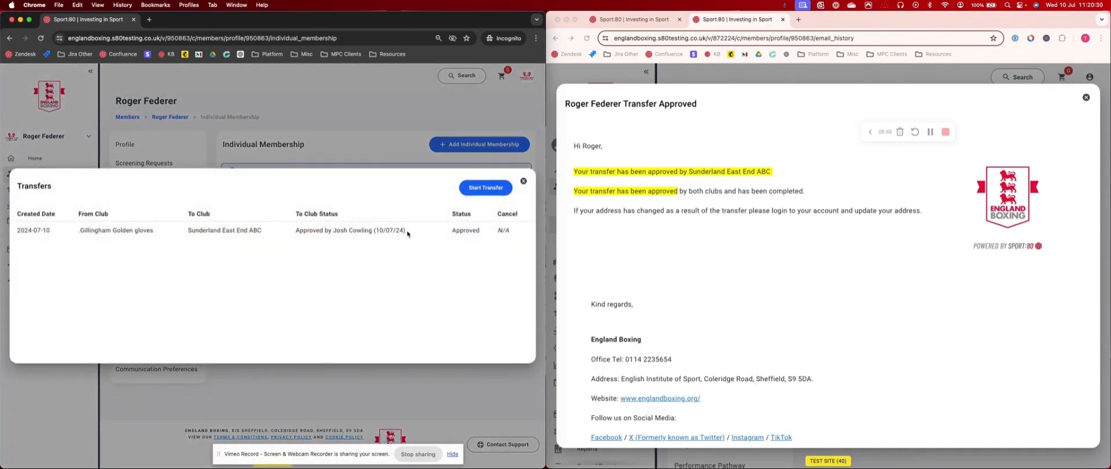
left_click_drag(407, 233, 288, 235)
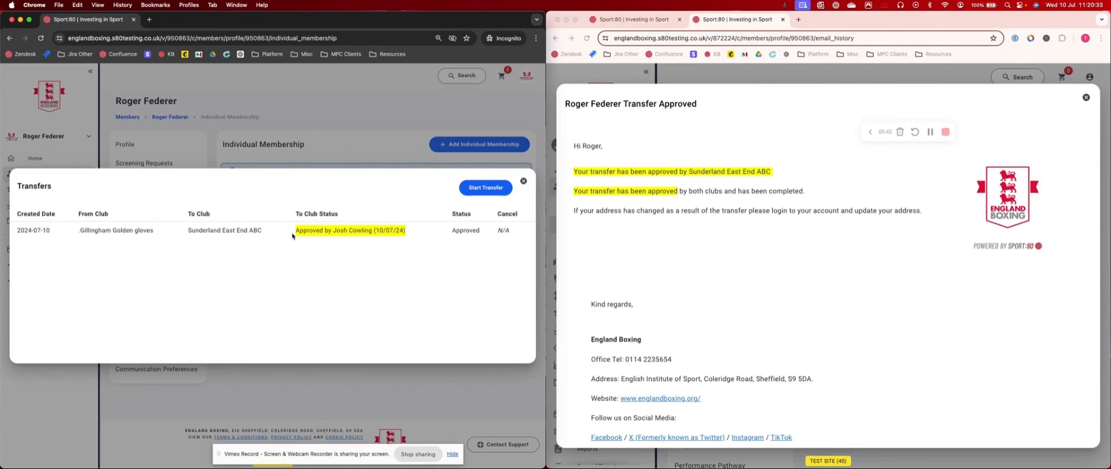
left_click(524, 181)
Step: Review the club history of the membership in the member's own account and close it
left_click(487, 391)
mouse_move(87, 244)
left_mouse_down()
mouse_move(65, 243)
mouse_move(167, 241)
left_mouse_up()
left_click(523, 180)
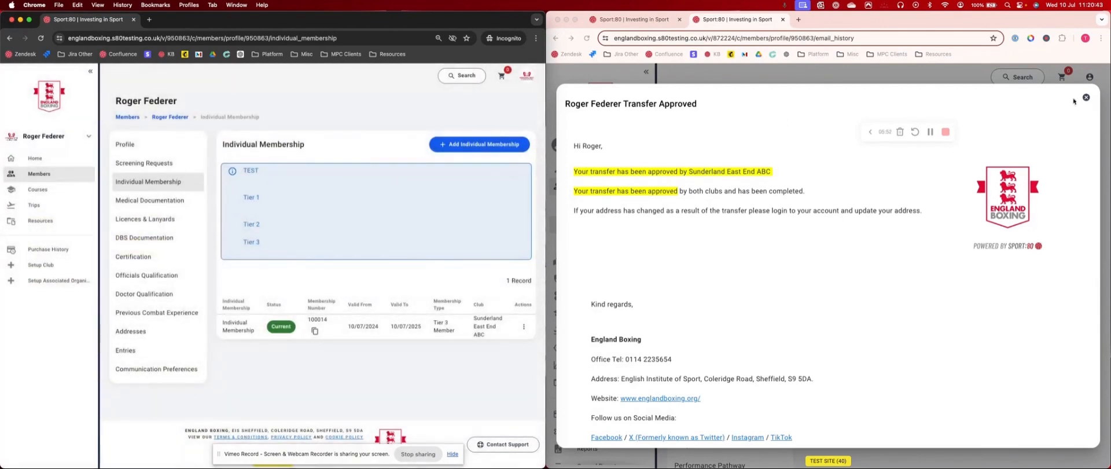
Step: Close the approval email and review the transfers of the member's individual membership in the England Boxing account
left_click(1086, 98)
left_click(1085, 98)
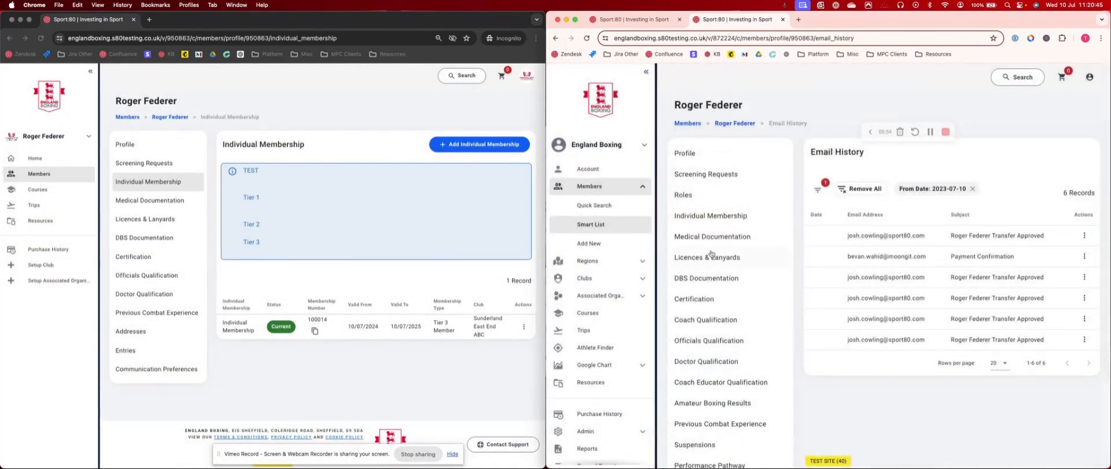
left_click(710, 216)
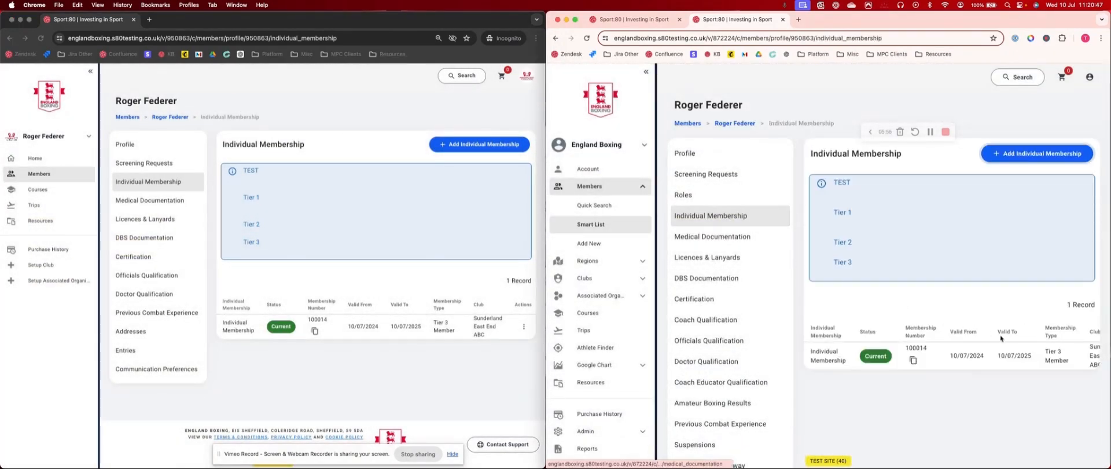
left_click(1084, 355)
left_click(1050, 353)
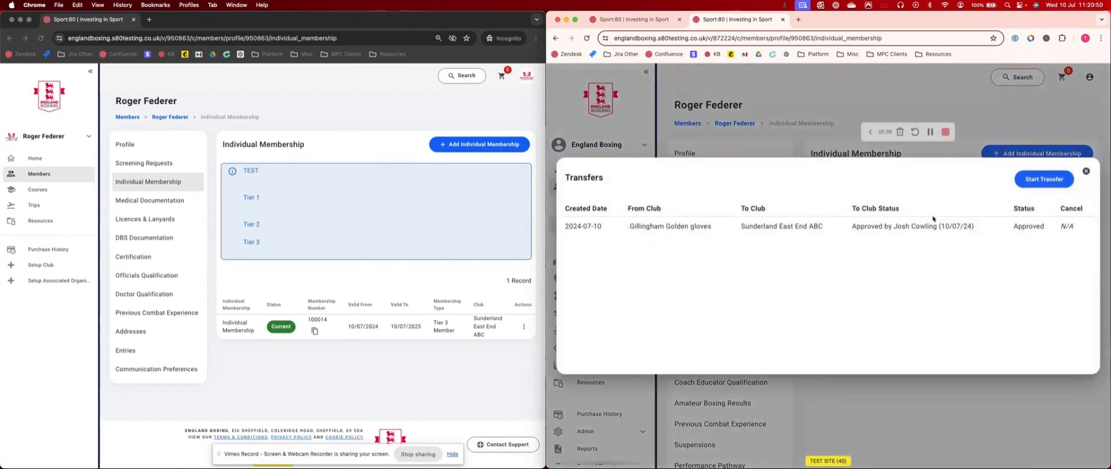
left_click_drag(963, 226, 885, 226)
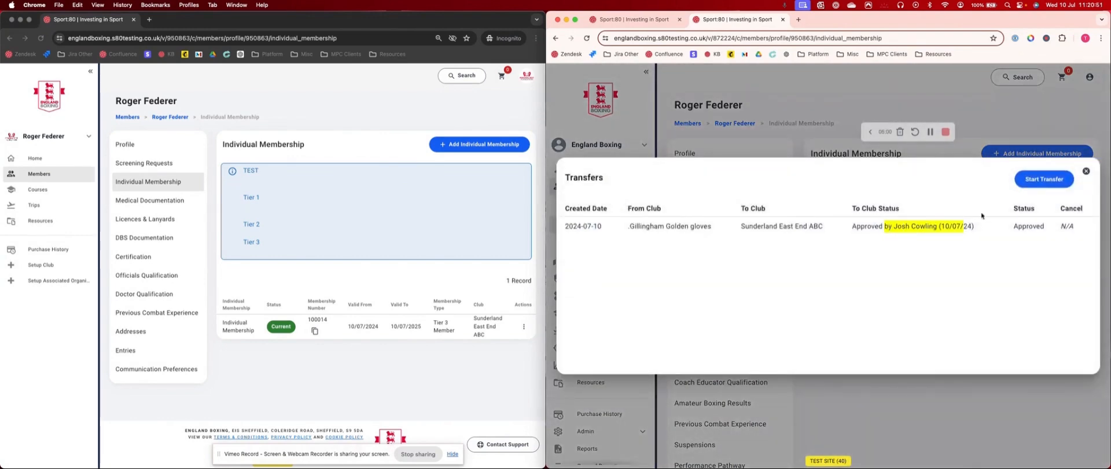
left_click(1086, 171)
Step: Check the membership's club history with its from and to dates in the England Boxing account
left_click(1083, 355)
left_click(1025, 380)
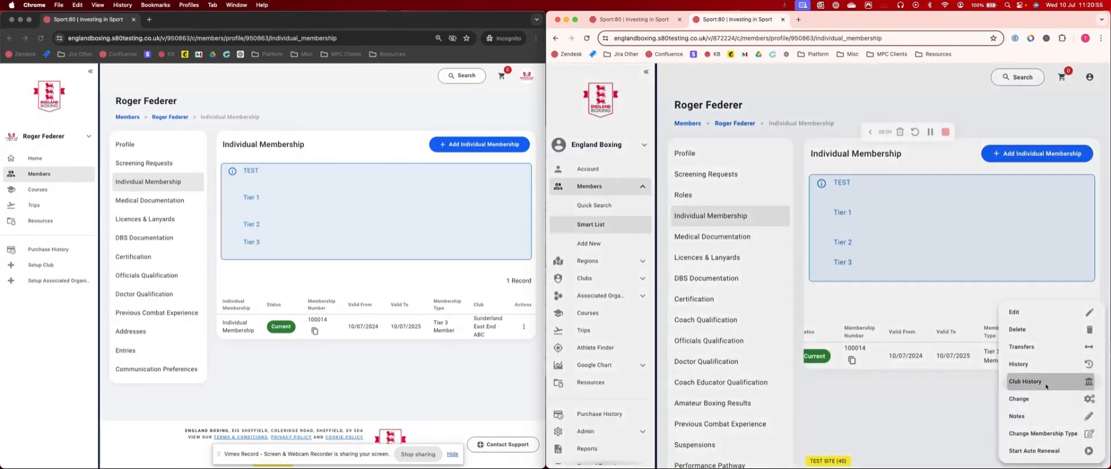
left_click_drag(611, 223, 649, 223)
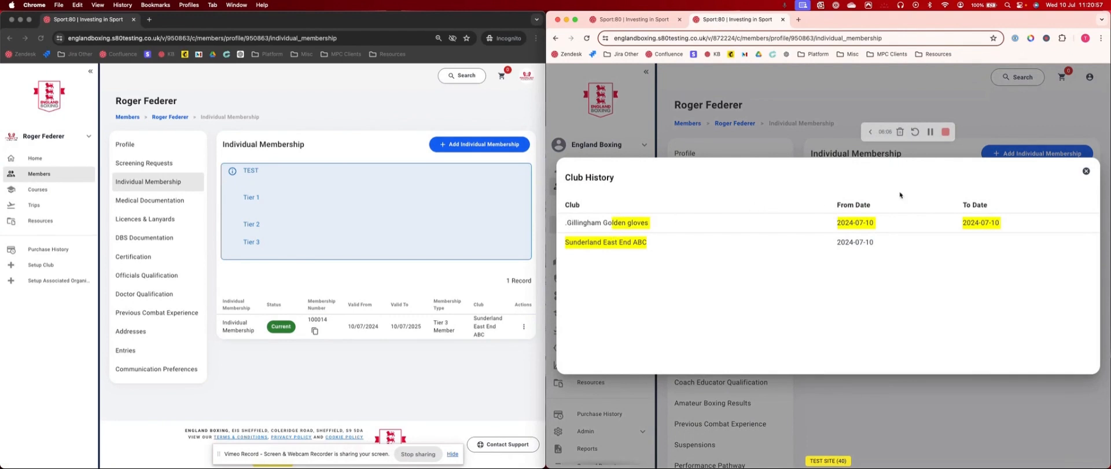
left_click(1085, 172)
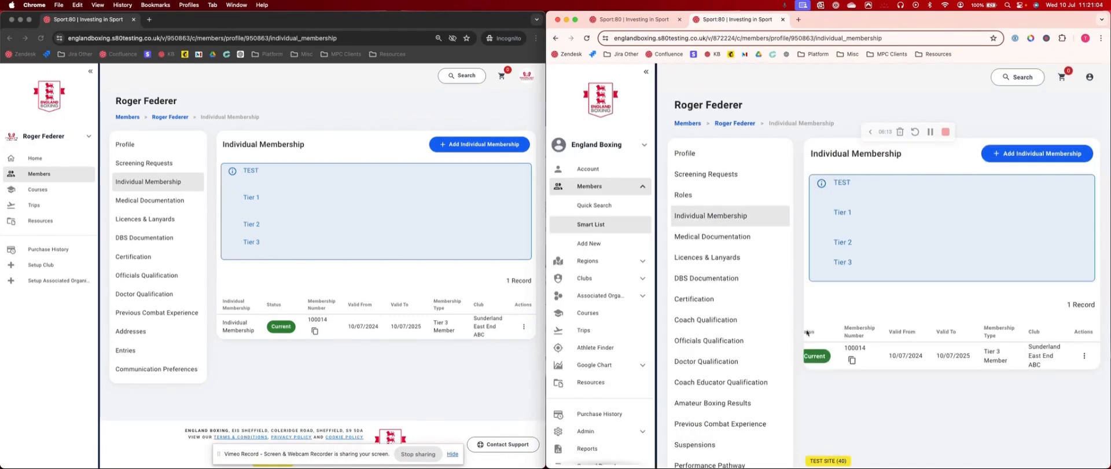
Step: Check England Boxing's active and historic transfers, and view the approval stage details of the member's historic transfer
scroll(613, 300, "down", 2)
scroll(619, 305, "down", 6)
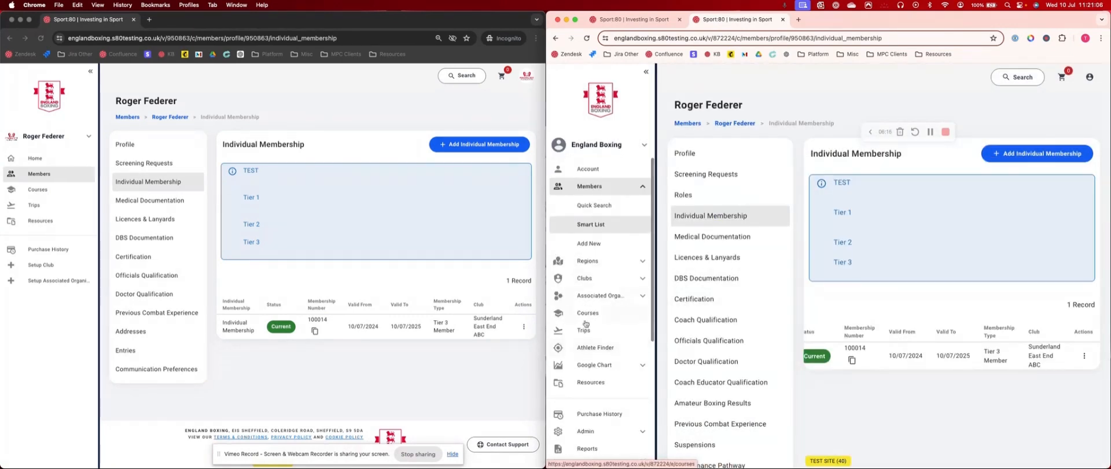
left_click(593, 366)
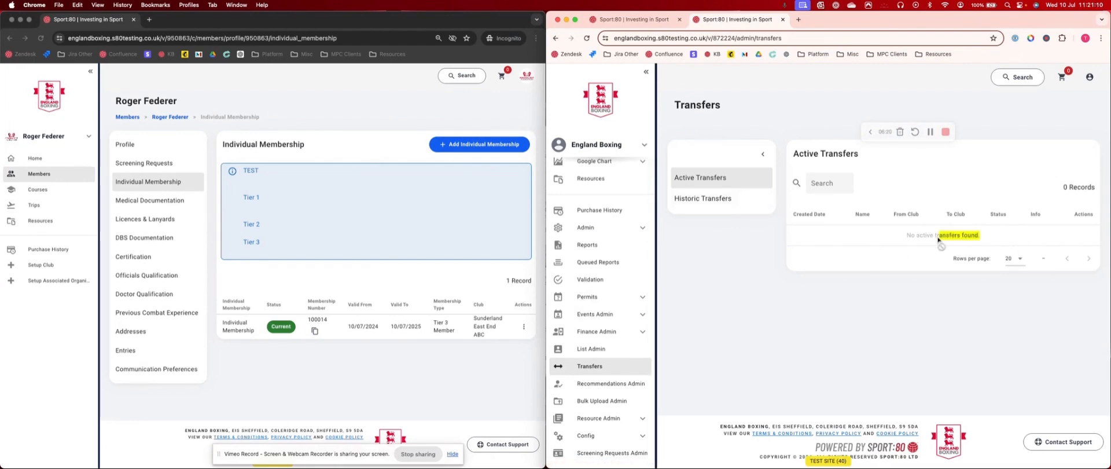
left_click(699, 198)
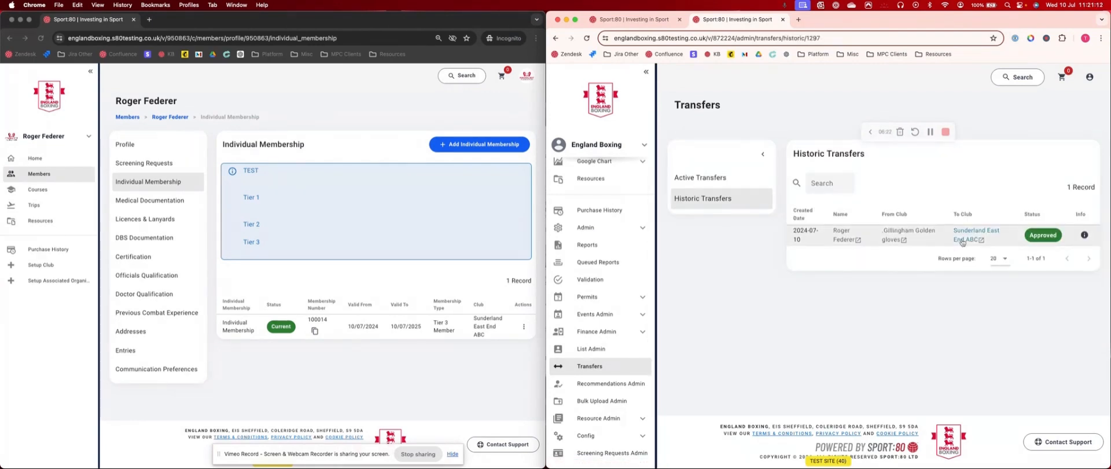
left_click(1084, 234)
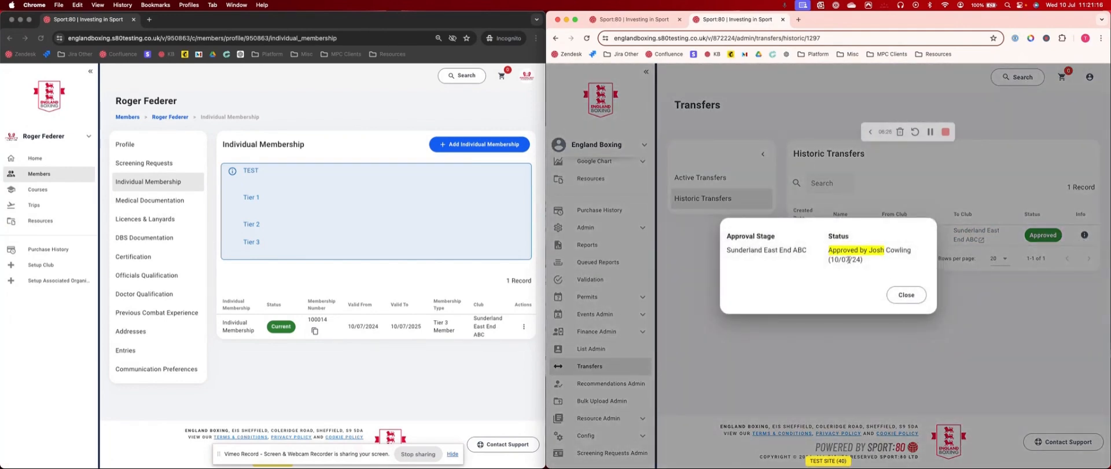
left_click(906, 295)
left_click(818, 178)
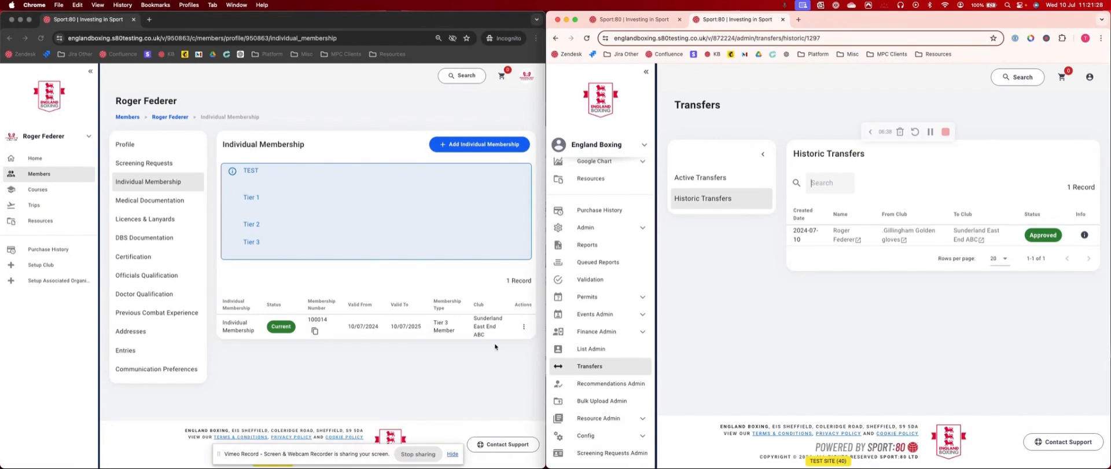
scroll(608, 294, "up", 3)
scroll(615, 295, "down", 3)
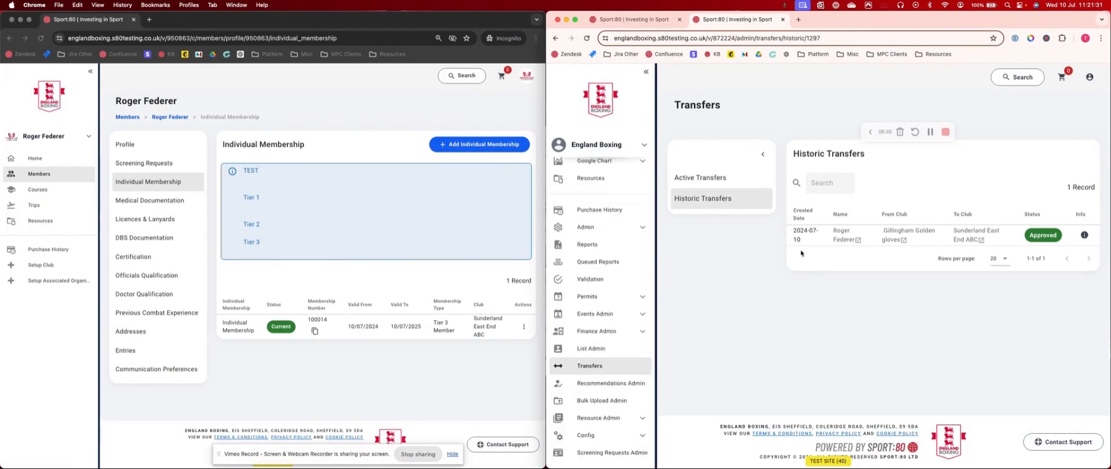